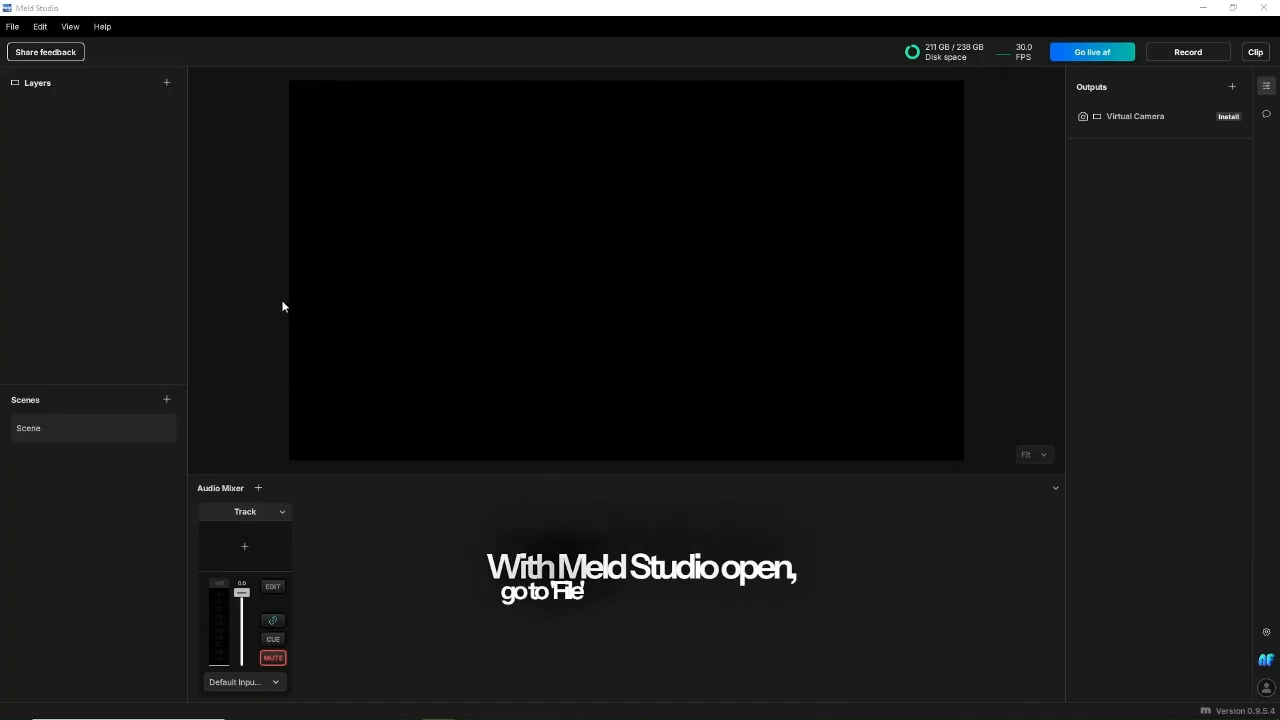
Step: Switch the general preferences to Multi Canvas so horizontal and vertical content can be created simultaneously
left_click(13, 27)
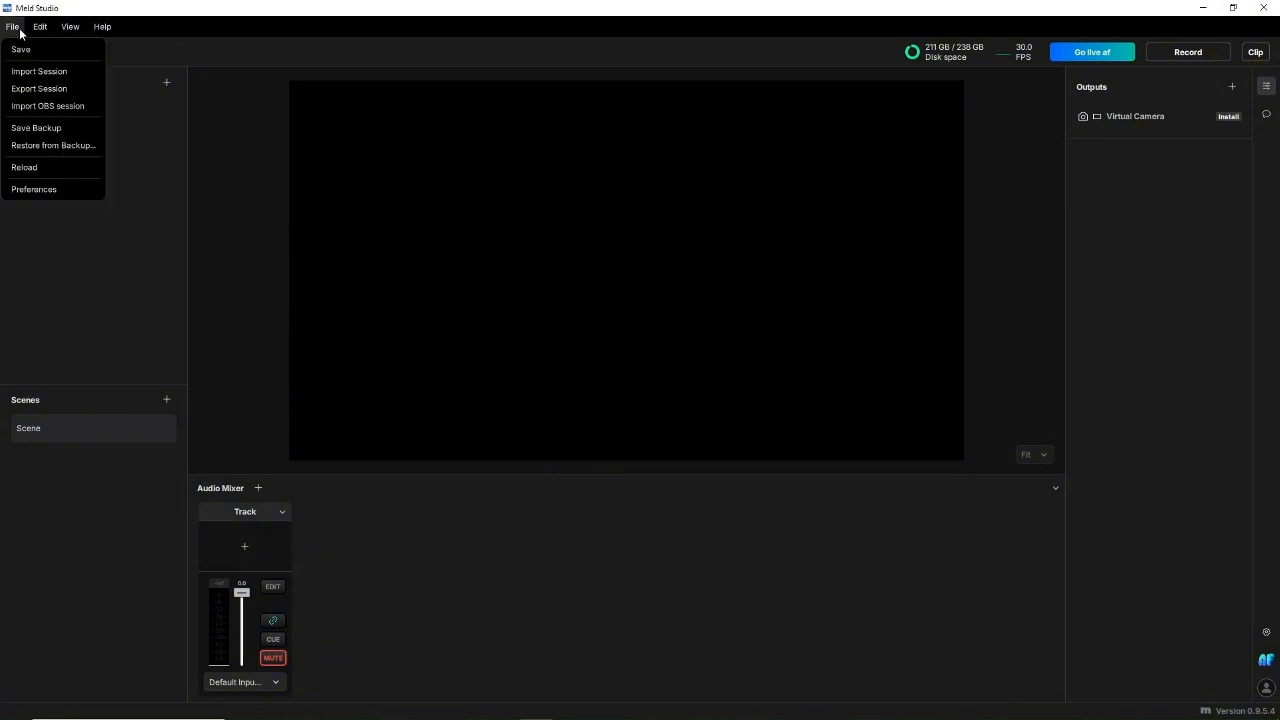
left_click(31, 187)
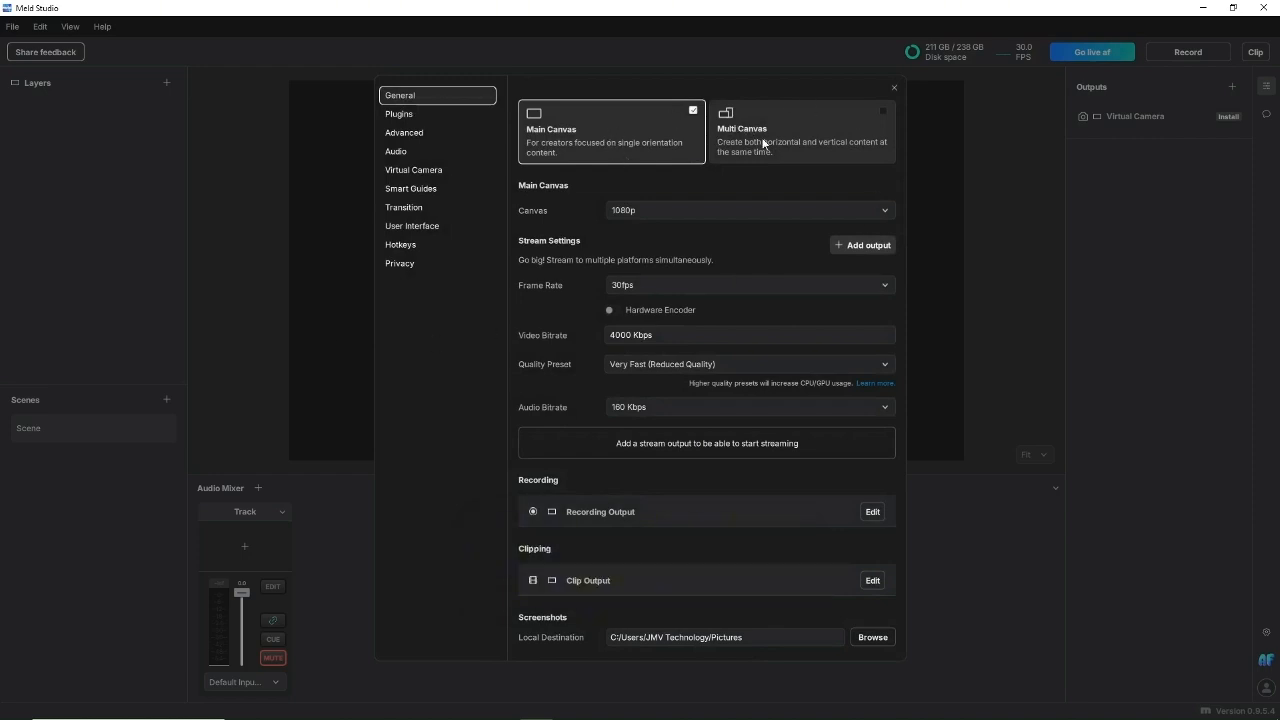
left_click(821, 124)
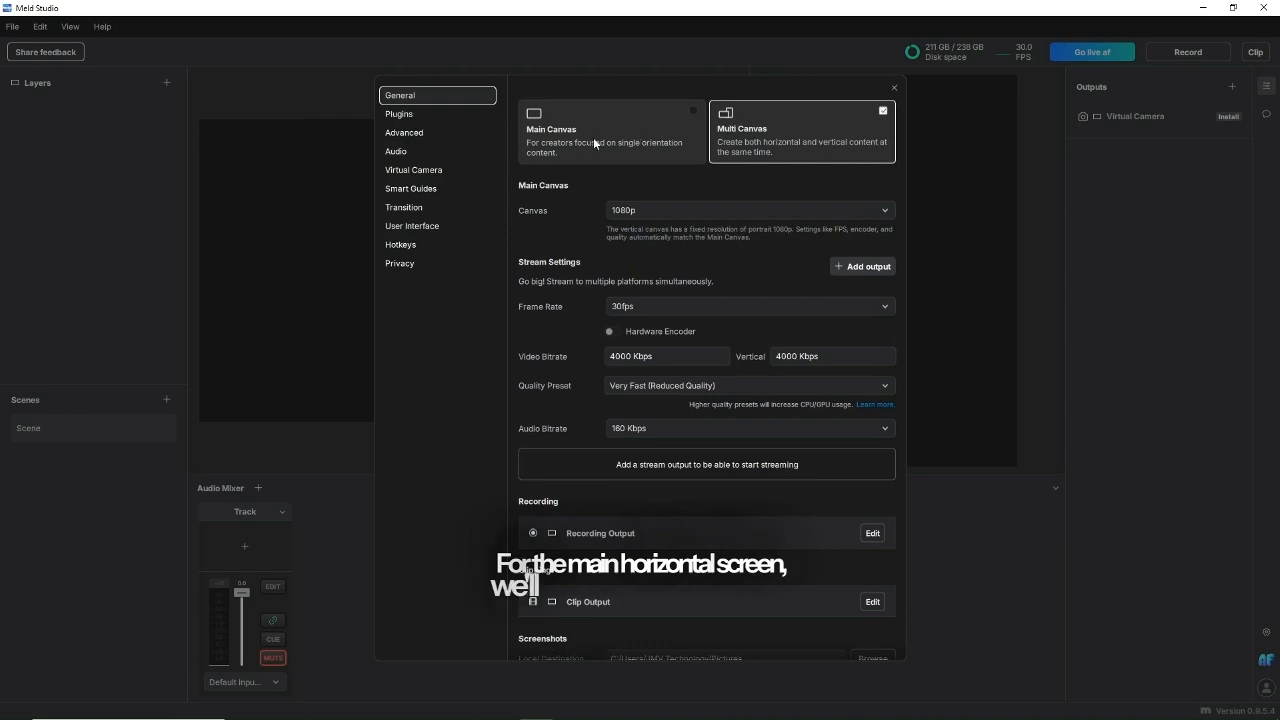
Step: Choose 1080p as the main canvas resolution and 30fps as the stream frame rate
left_click(630, 211)
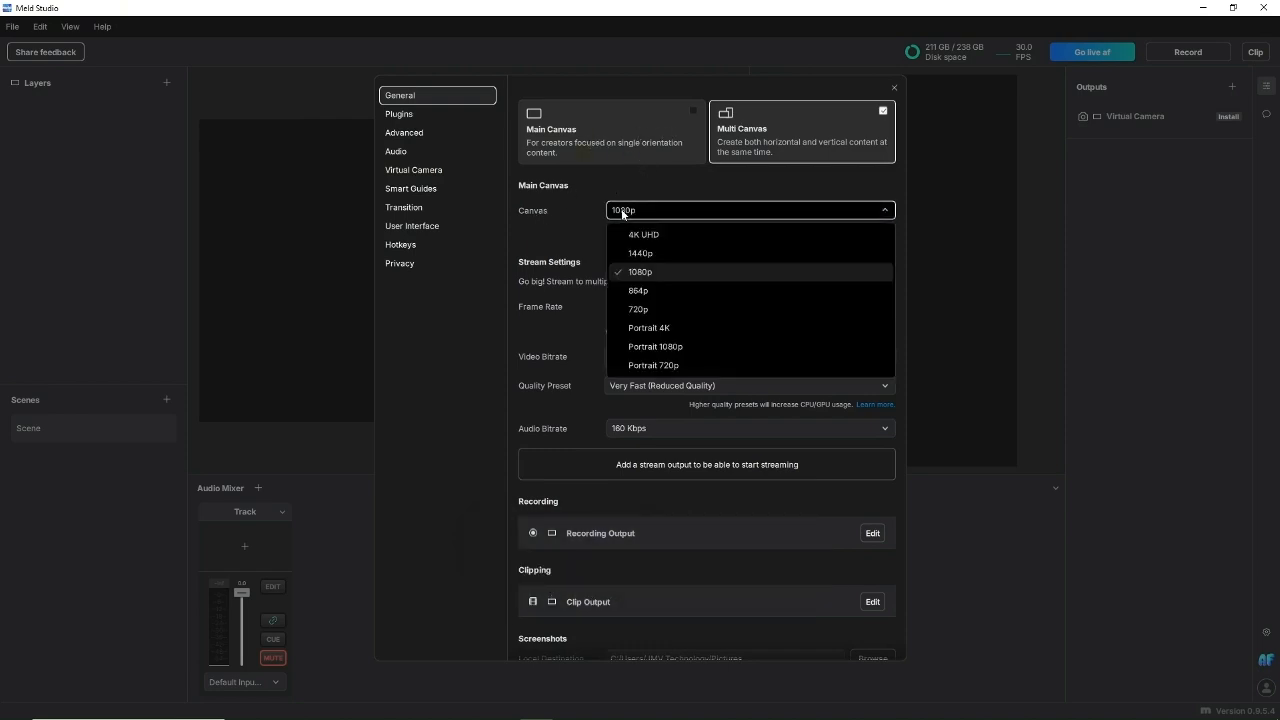
left_click(635, 212)
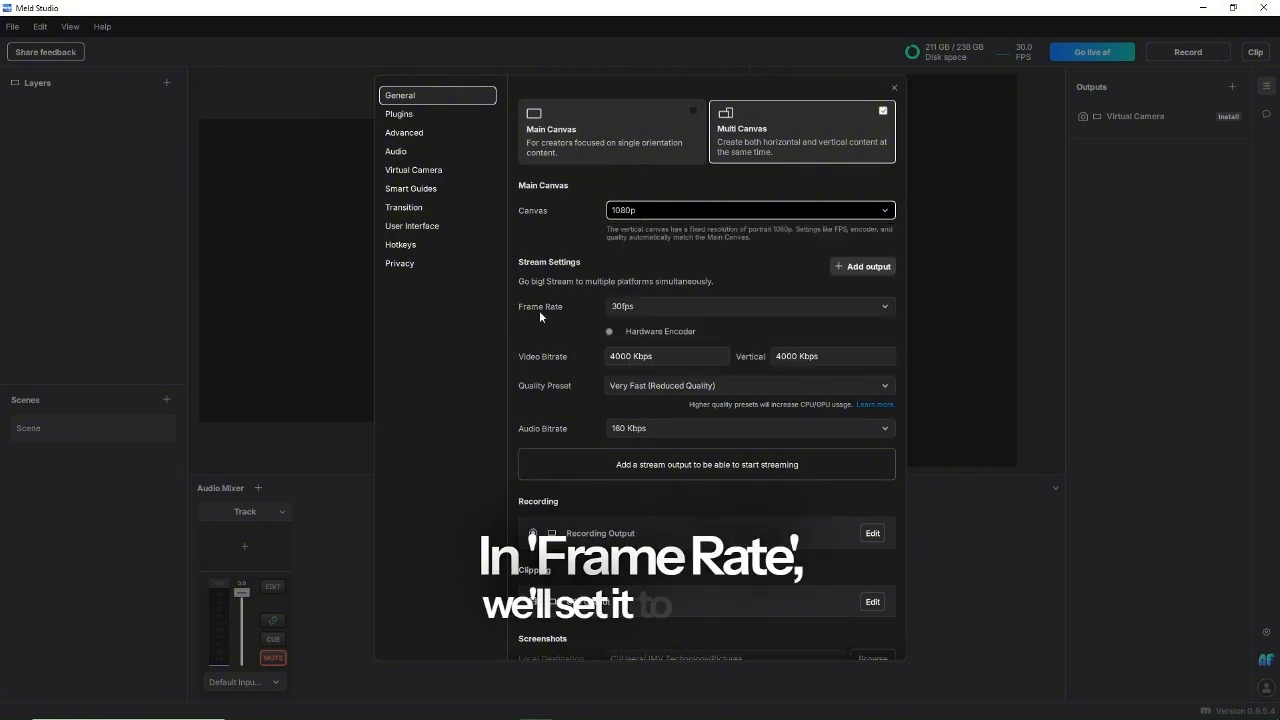
left_click(622, 307)
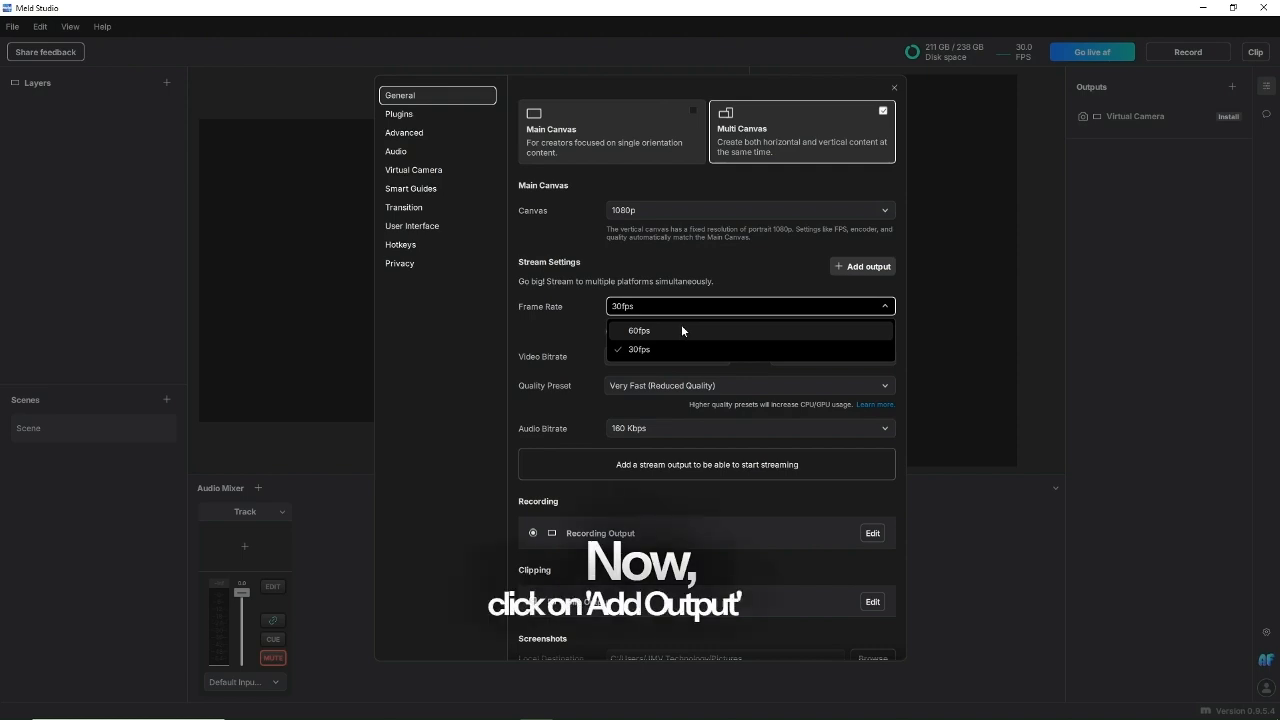
left_click(653, 348)
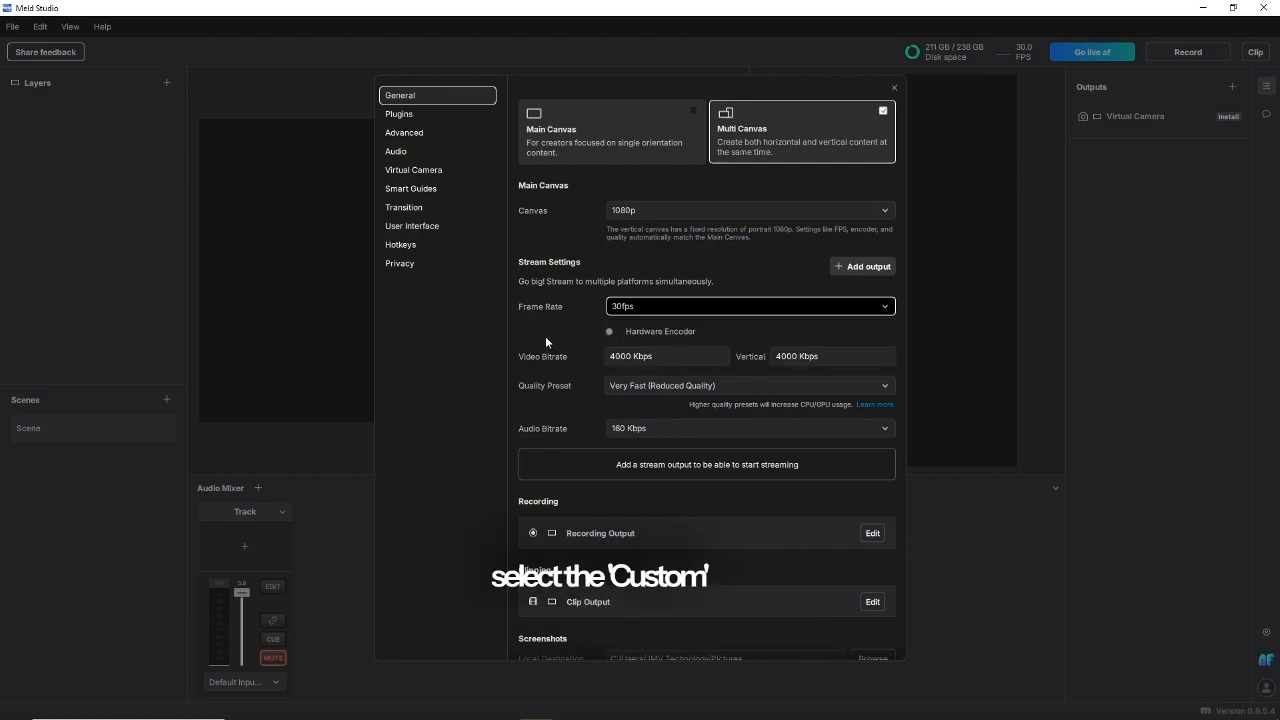
Step: Add a Custom RTMP output assigned to the Main Canvas, pasting its stream server URL and stream key
left_click(862, 268)
left_click(698, 409)
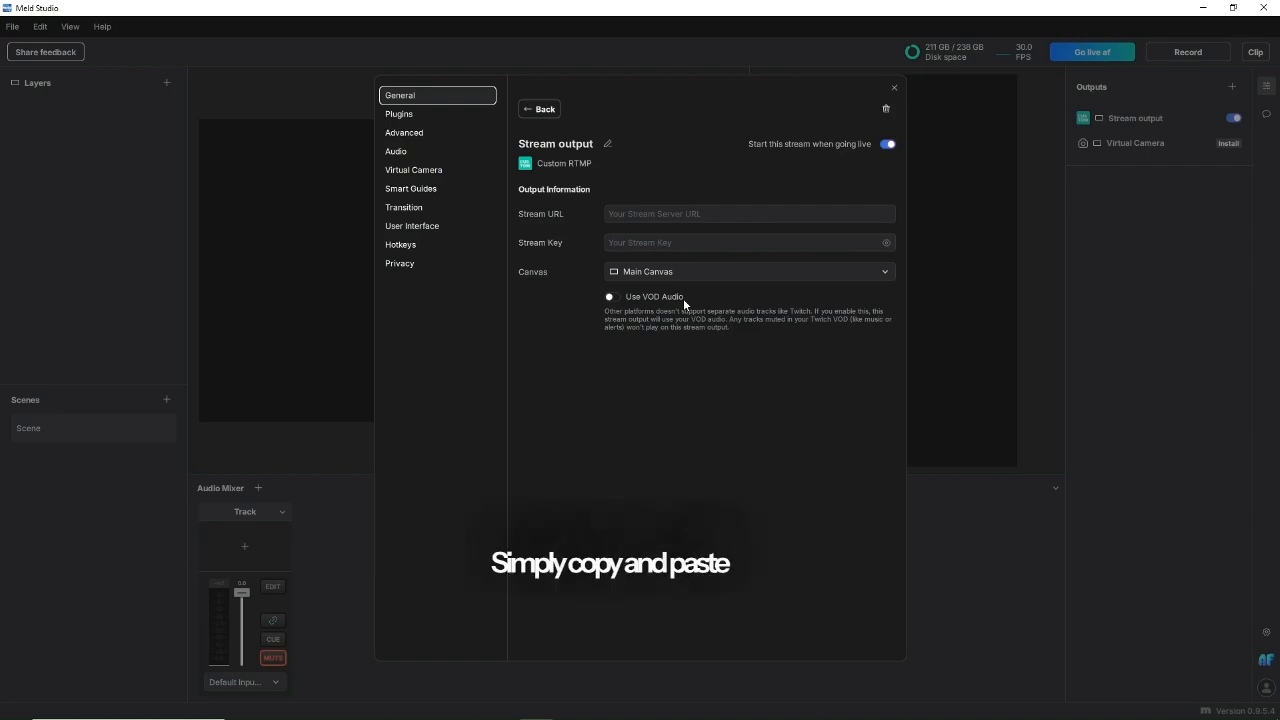
left_click(640, 213)
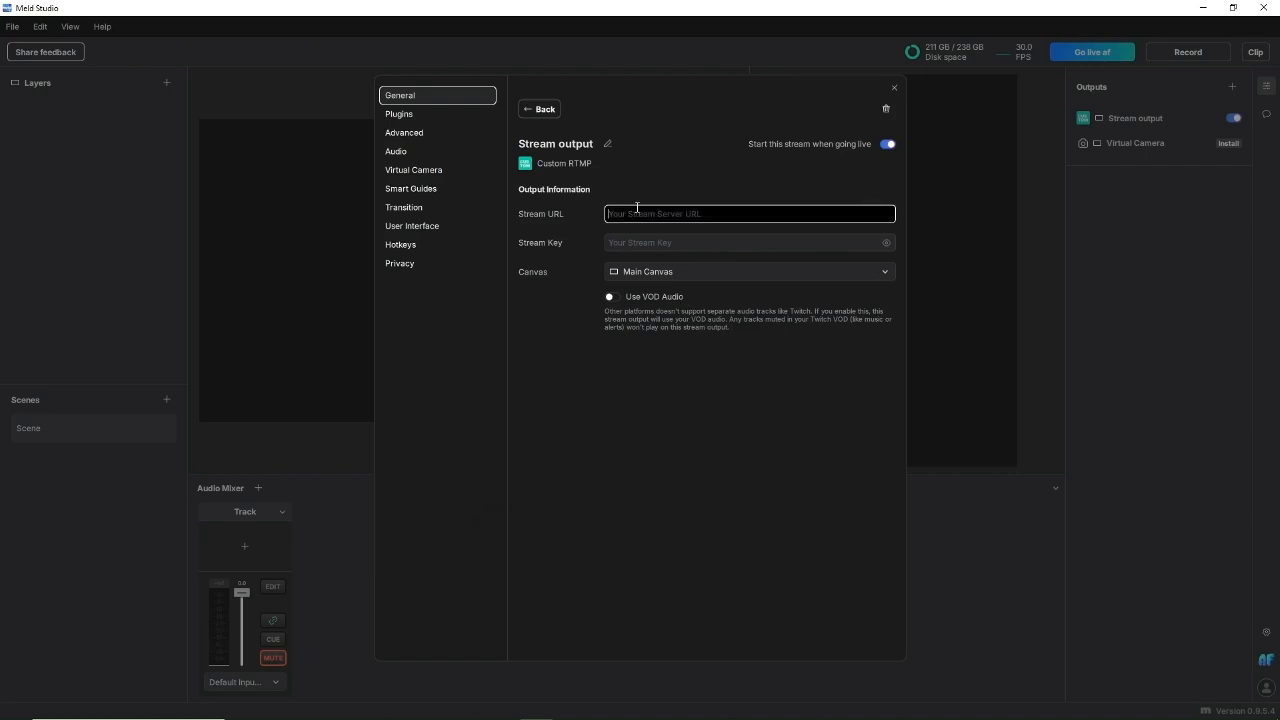
key("ctrl+v")
left_click(642, 242)
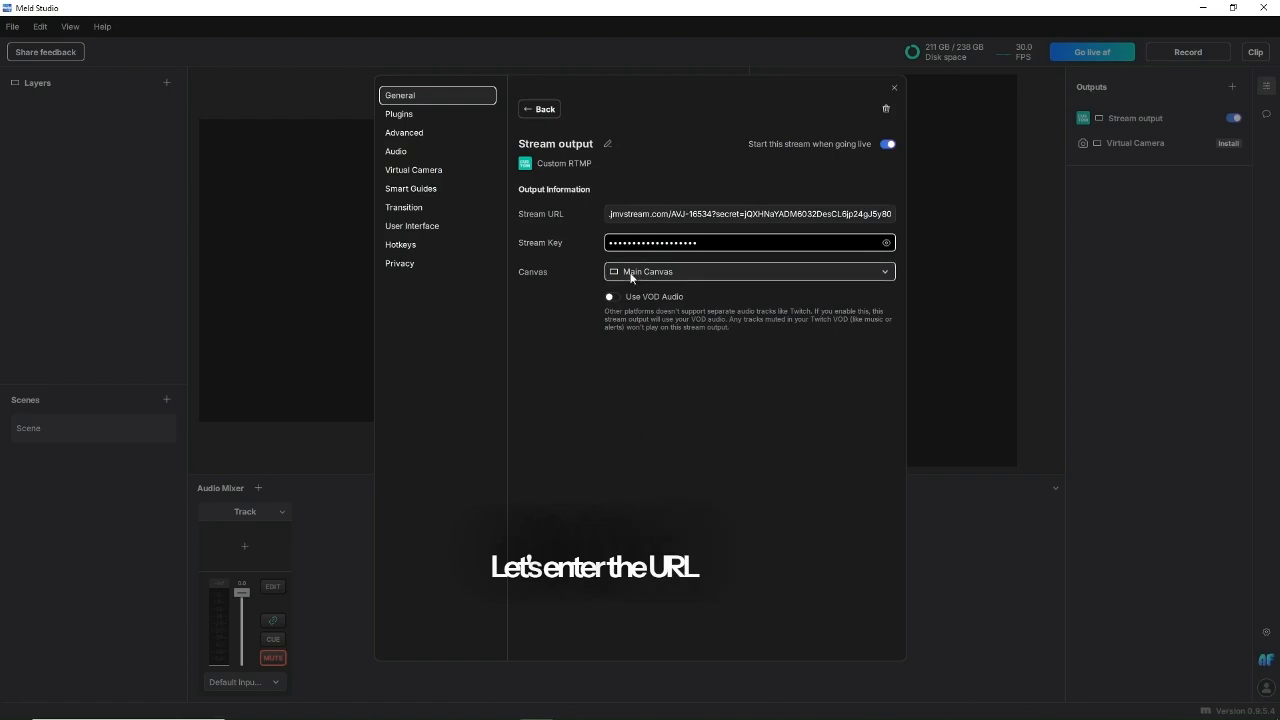
left_click(630, 274)
left_click(648, 297)
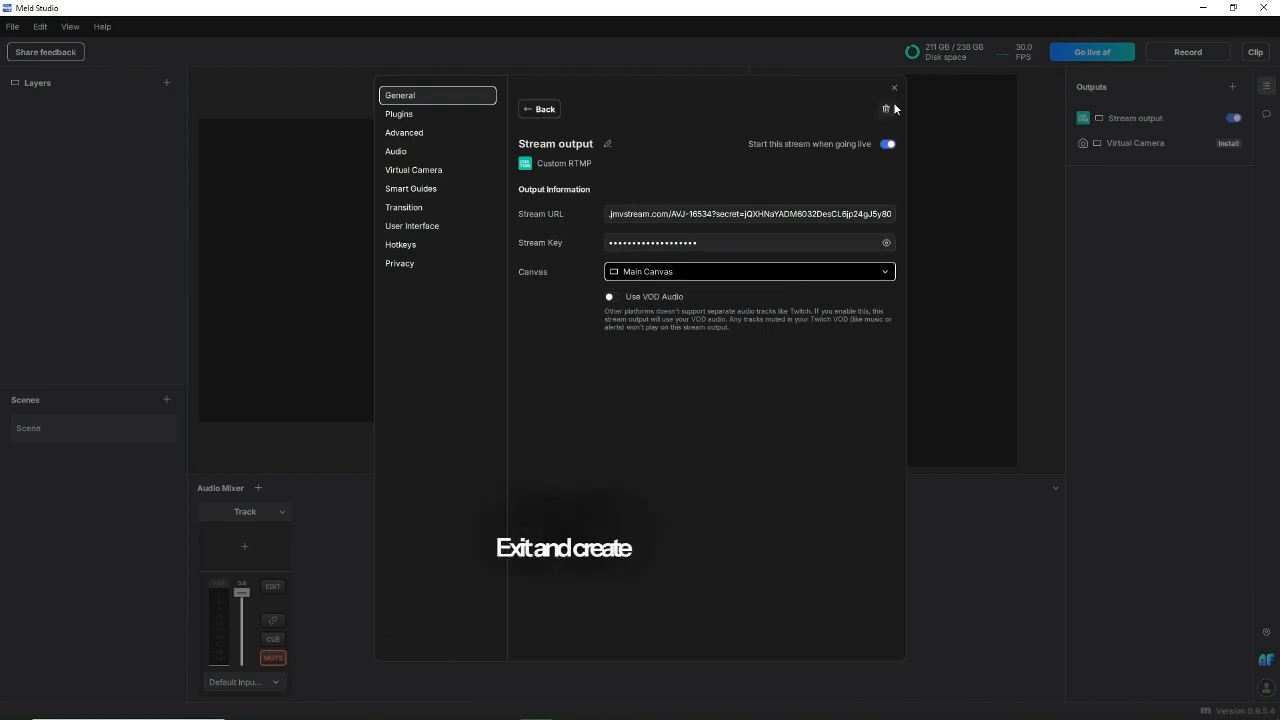
left_click(541, 110)
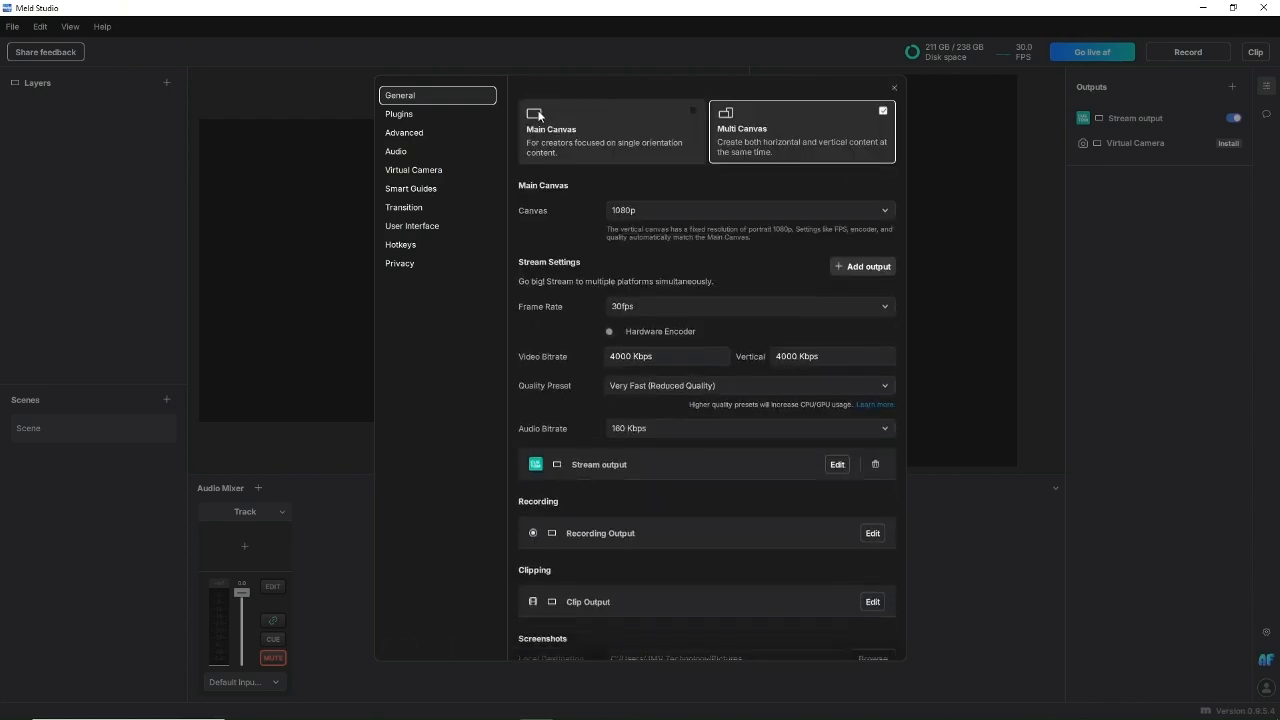
Step: Add a second Custom RTMP output with its own stream URL and stream key, and assign it to the Vertical Canvas
left_click(866, 267)
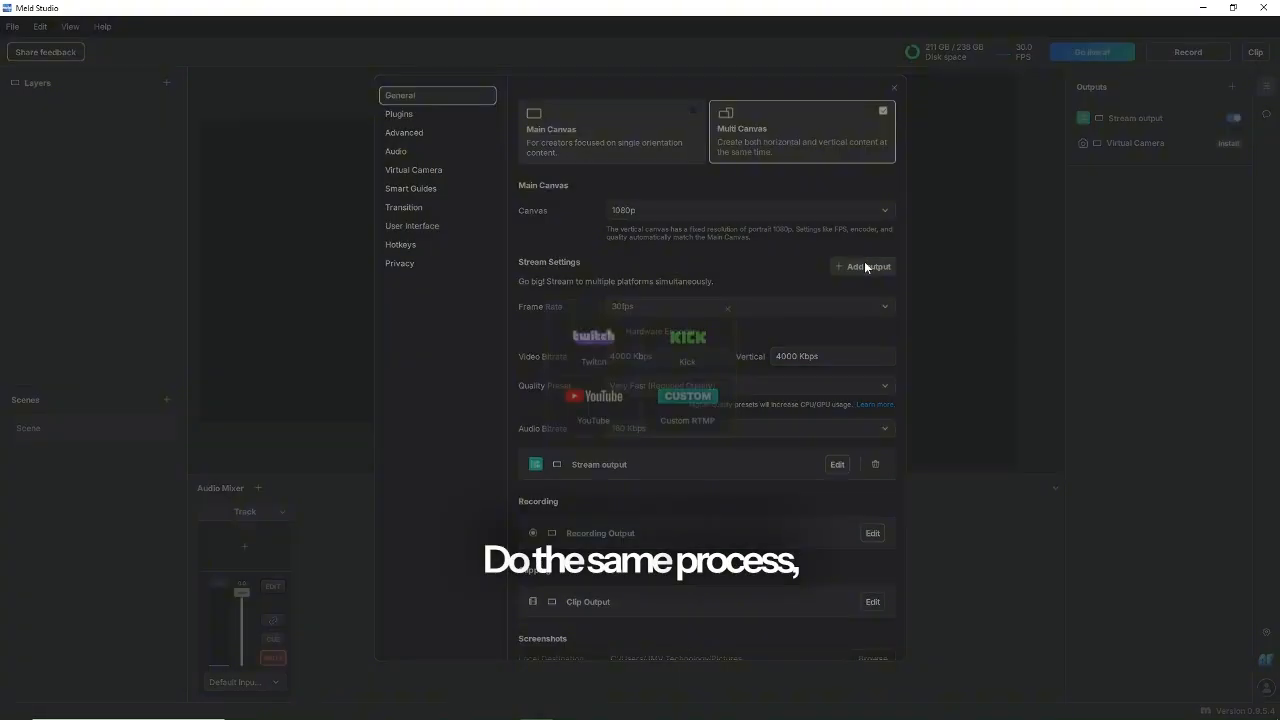
left_click(676, 400)
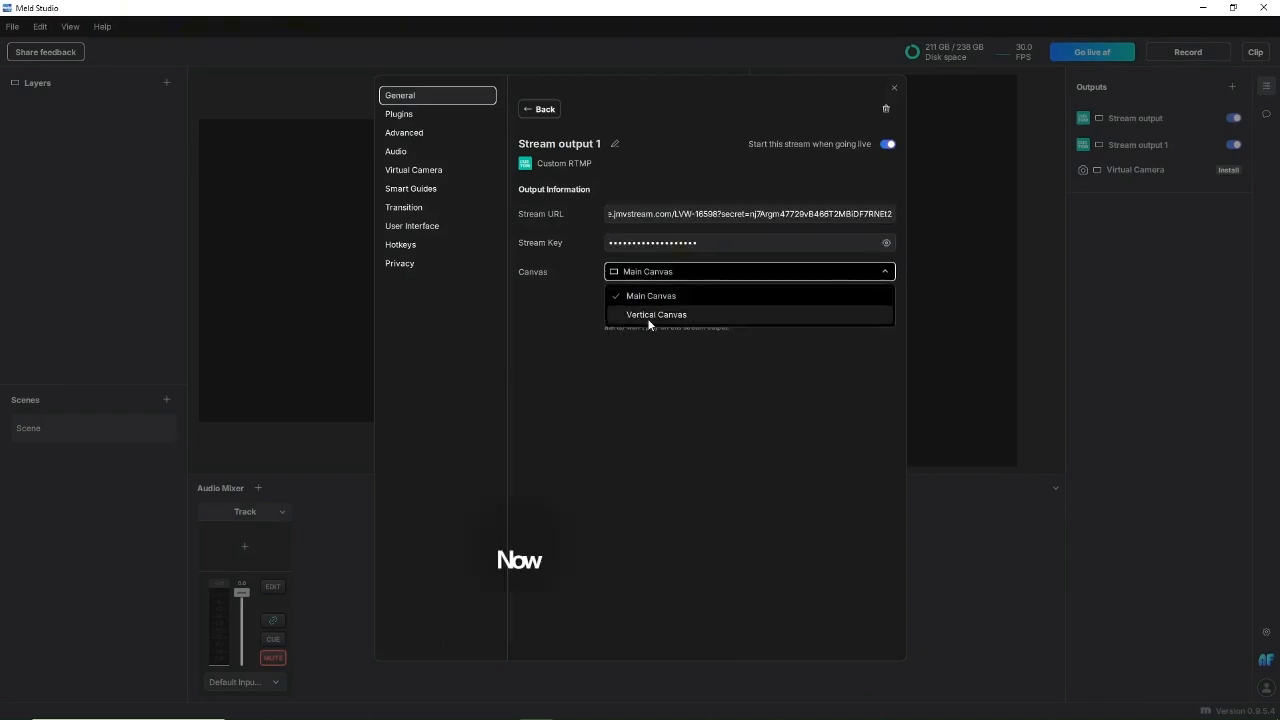
left_click(647, 318)
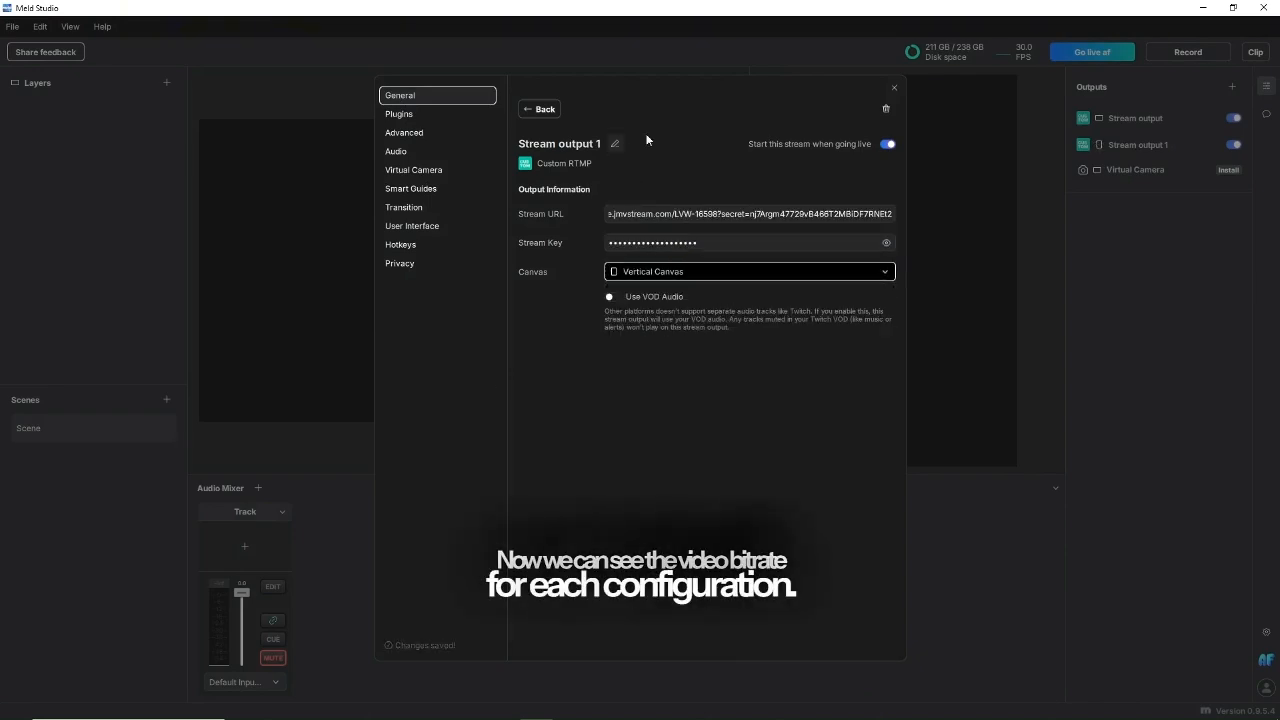
left_click(552, 109)
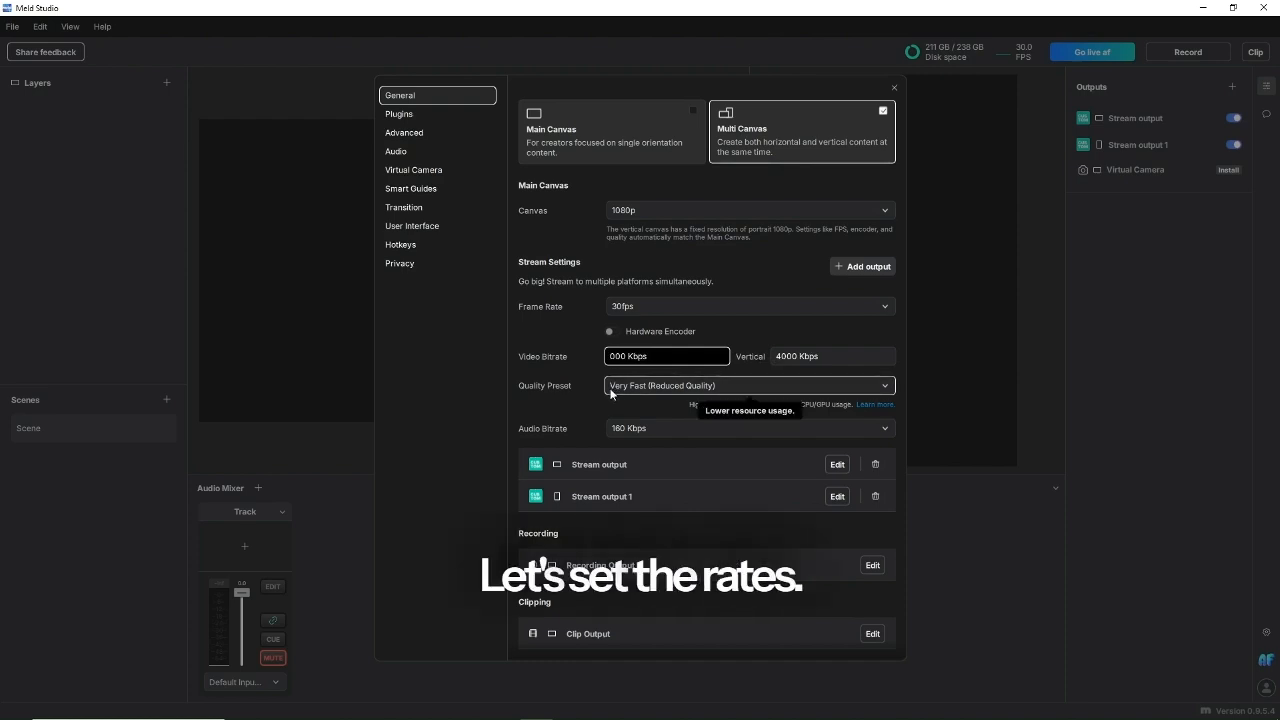
Step: Set both the main and vertical video bitrates to 2000 Kbps and close the preferences
key("BackSpace")
type("2")
left_click(776, 356)
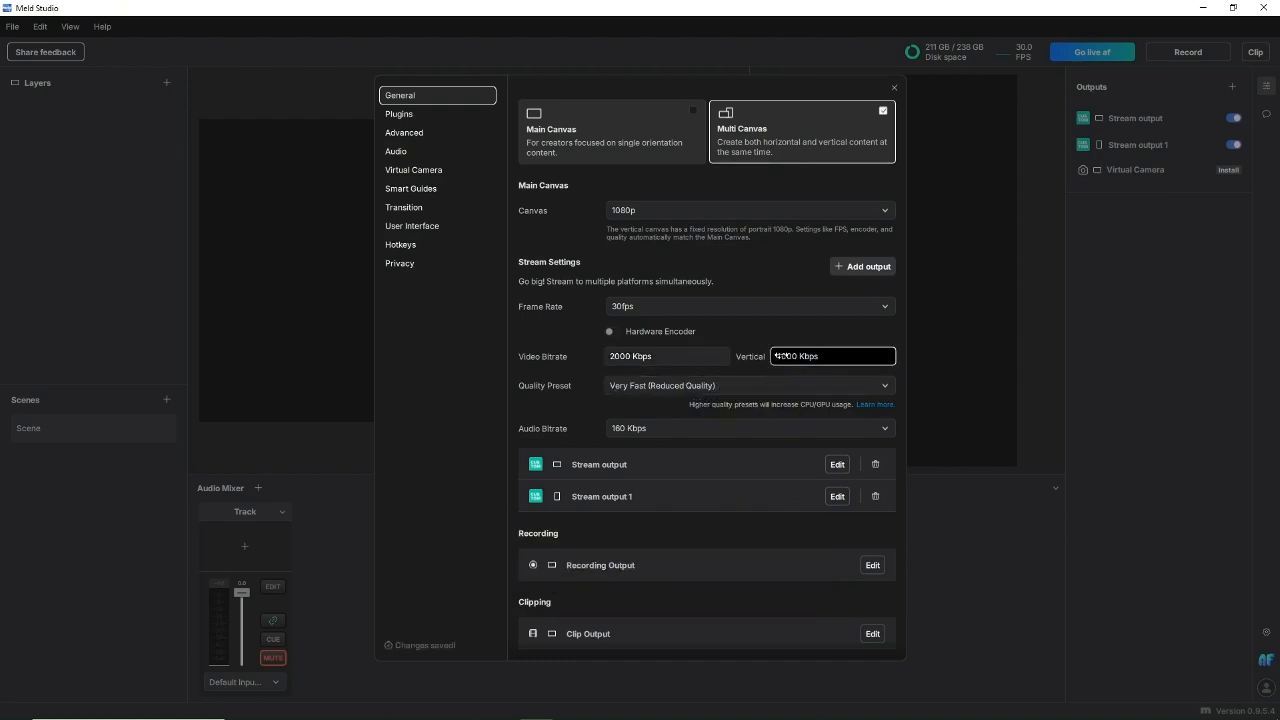
type("2")
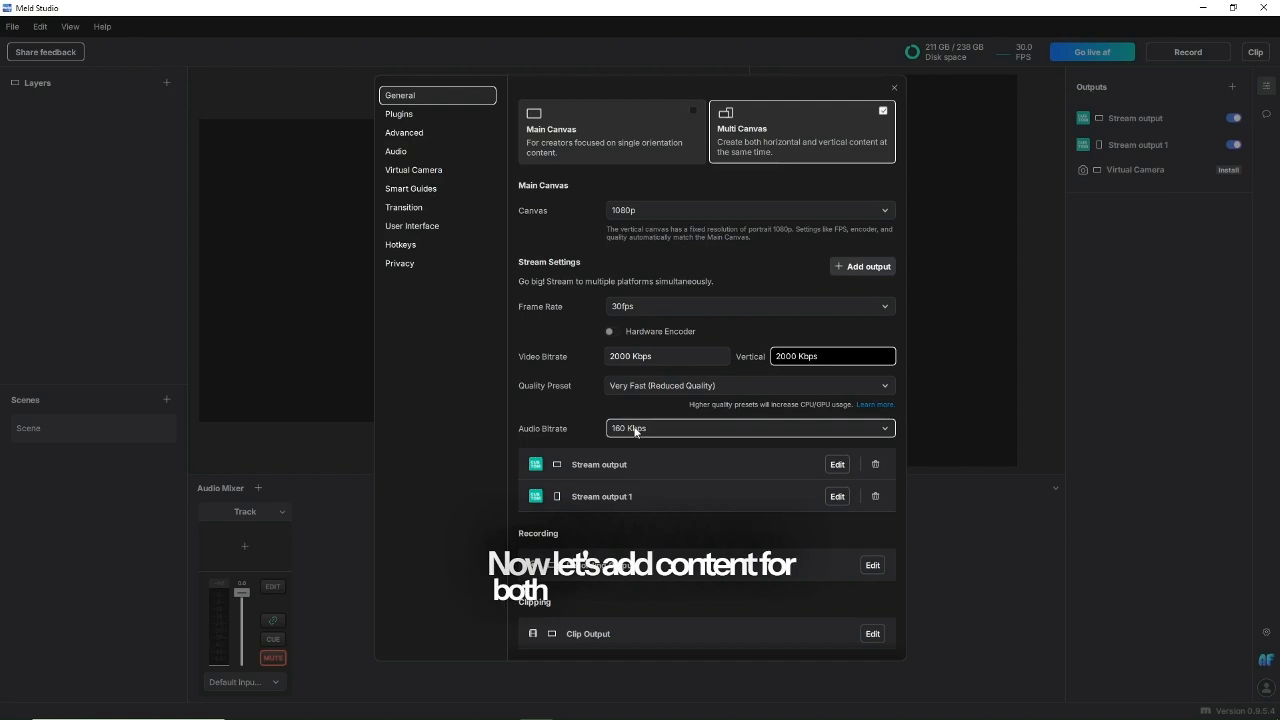
left_click(894, 88)
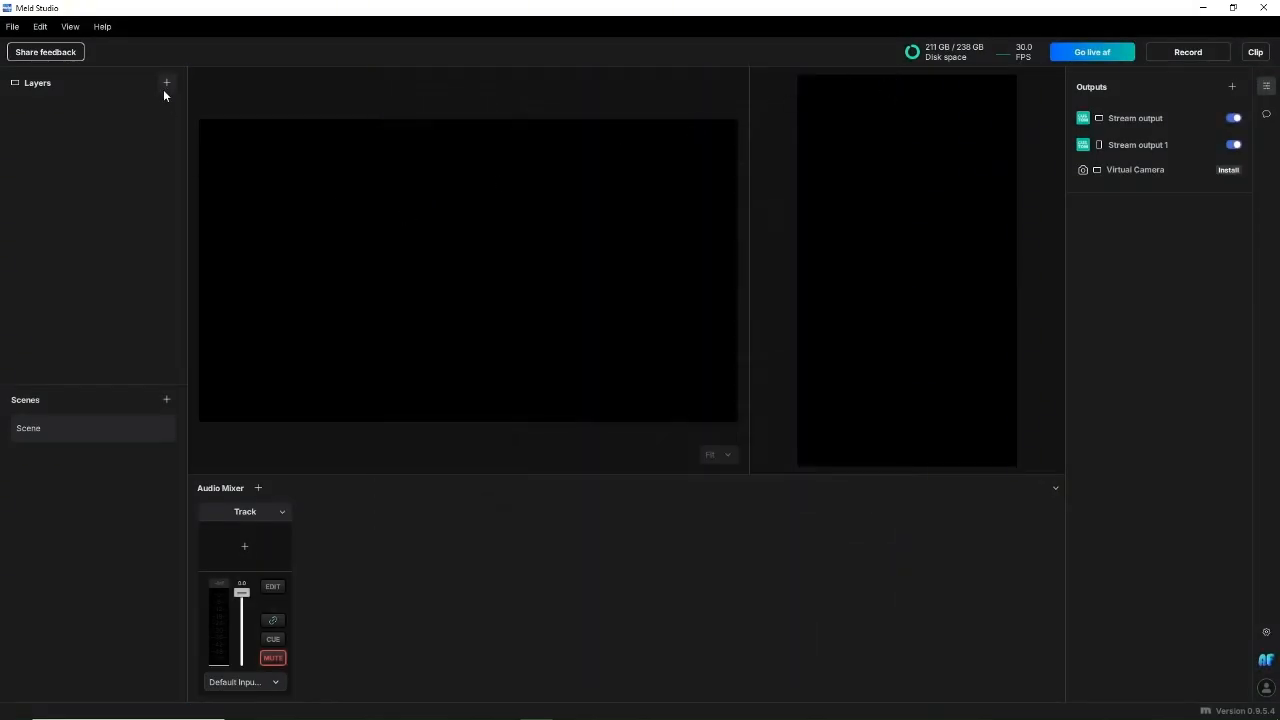
Step: Add the JMV NEWS 2024-10-23 video as a media source on the main canvas
left_click(166, 82)
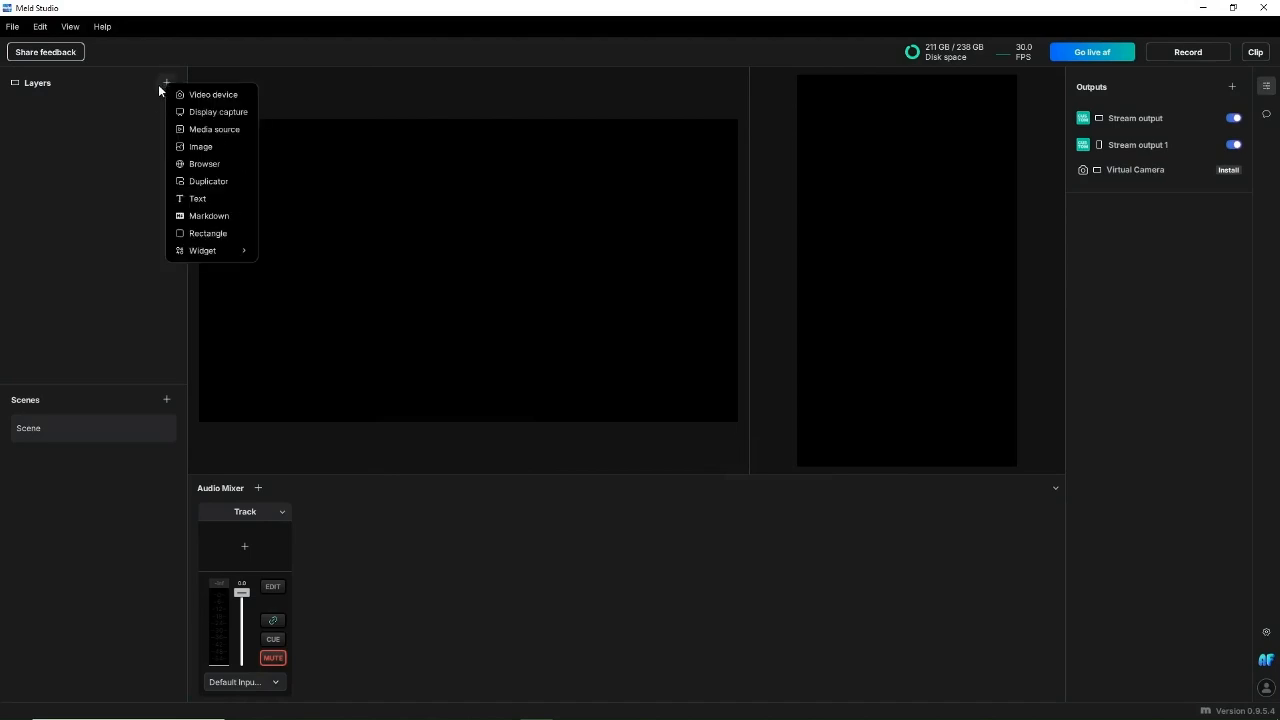
left_click(207, 130)
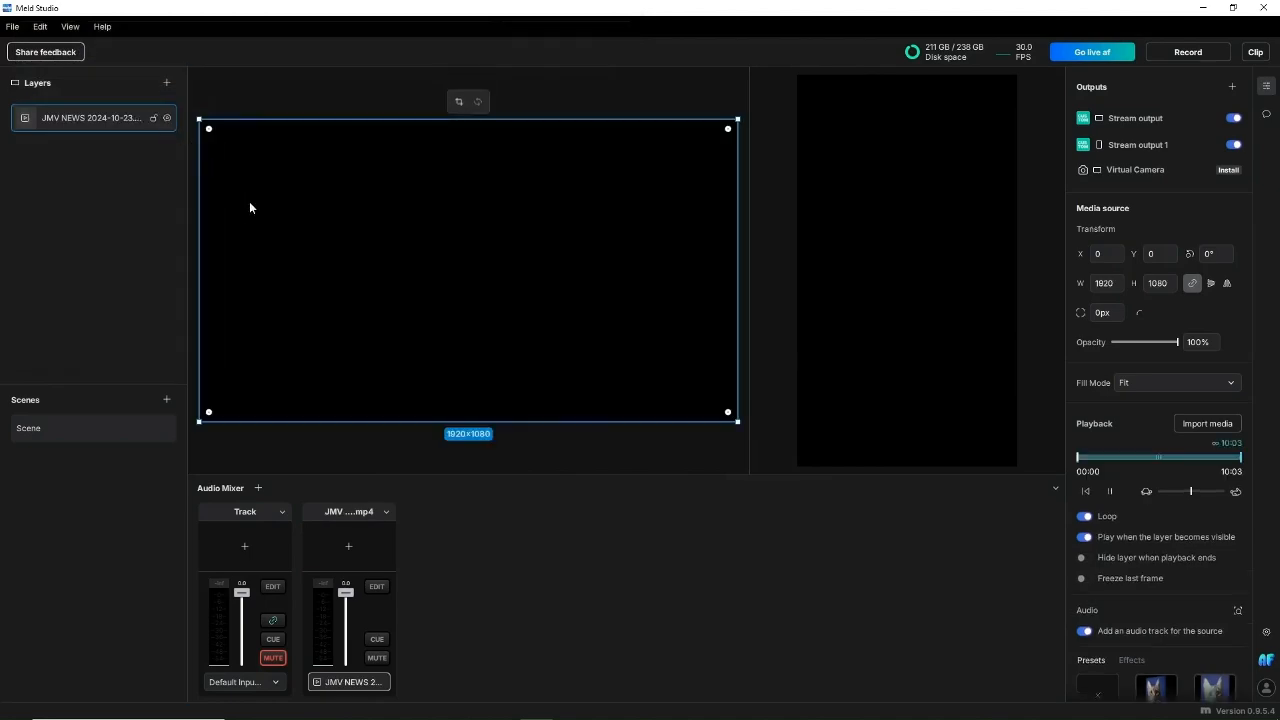
Step: Add the JMV NEWS 2024-10-23 video as a media source on the vertical canvas
left_click(859, 264)
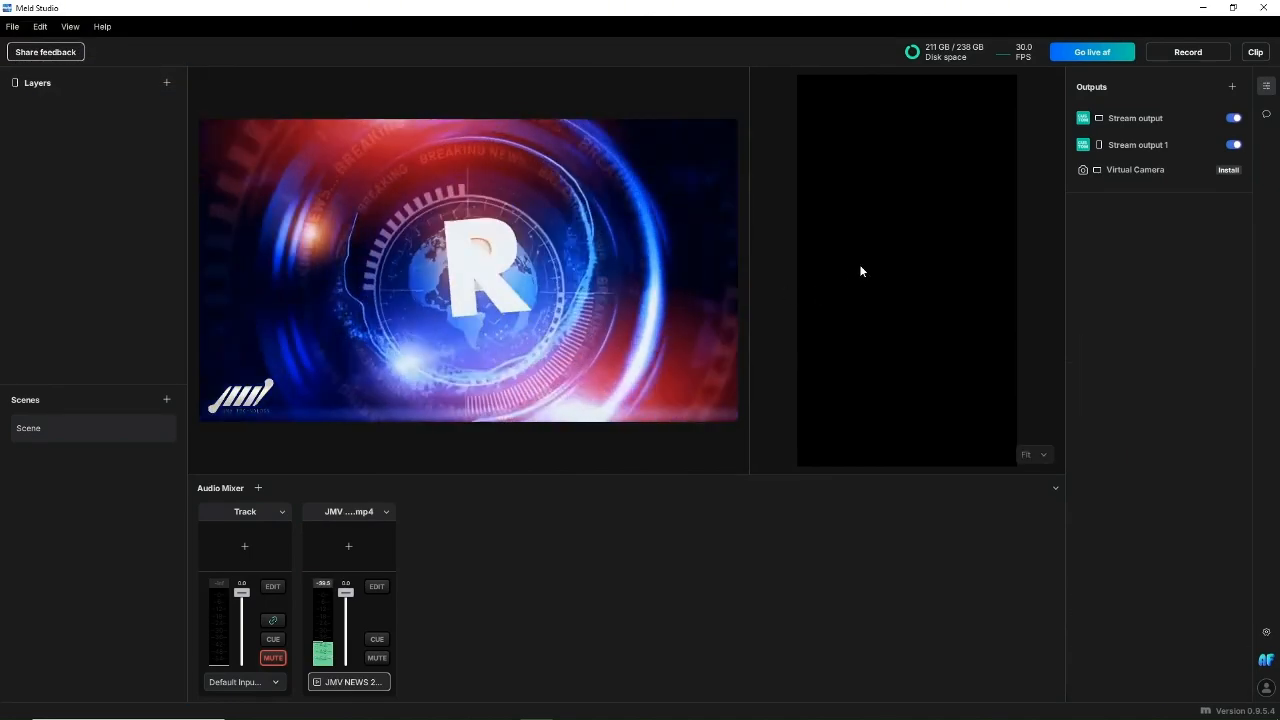
right_click(917, 301)
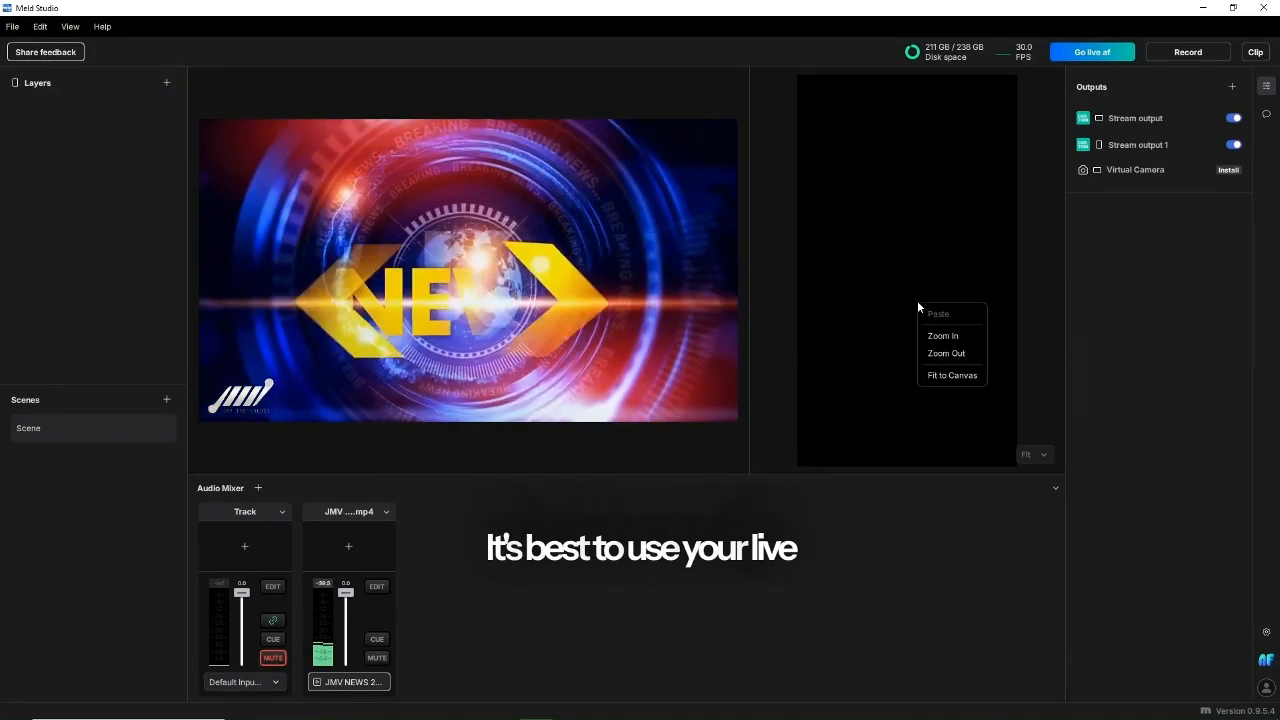
left_click(889, 271)
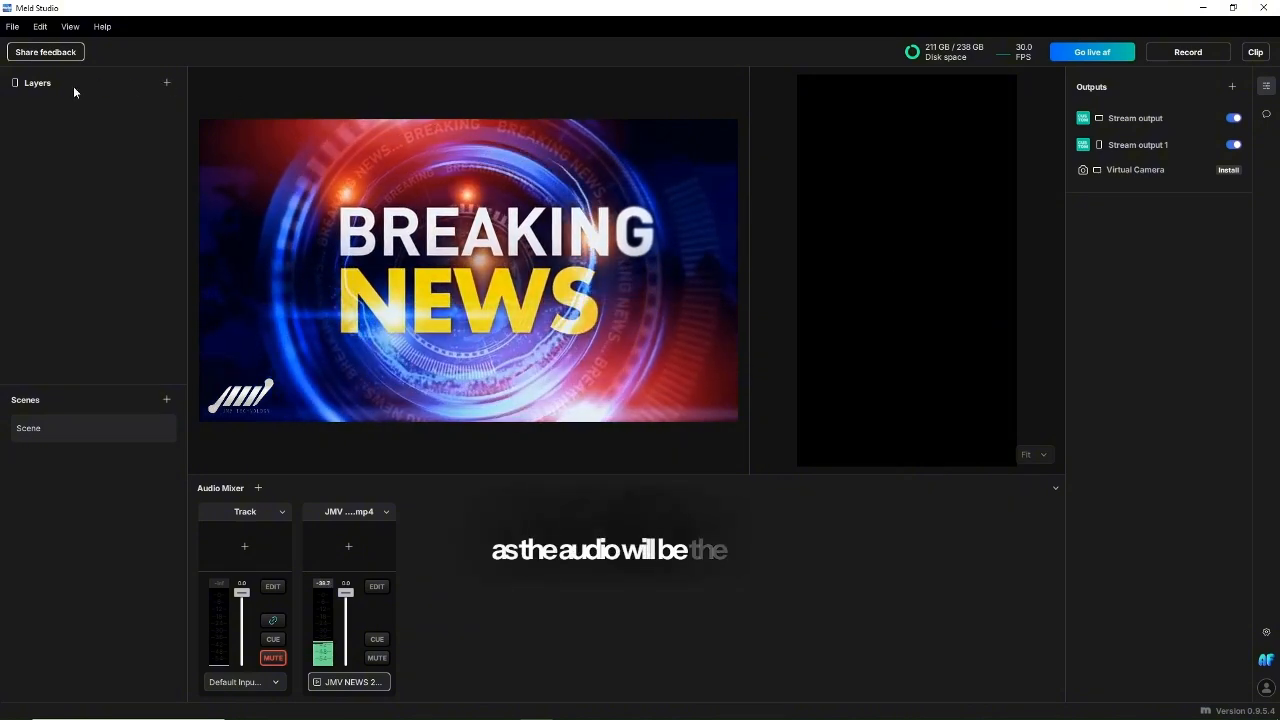
left_click(167, 84)
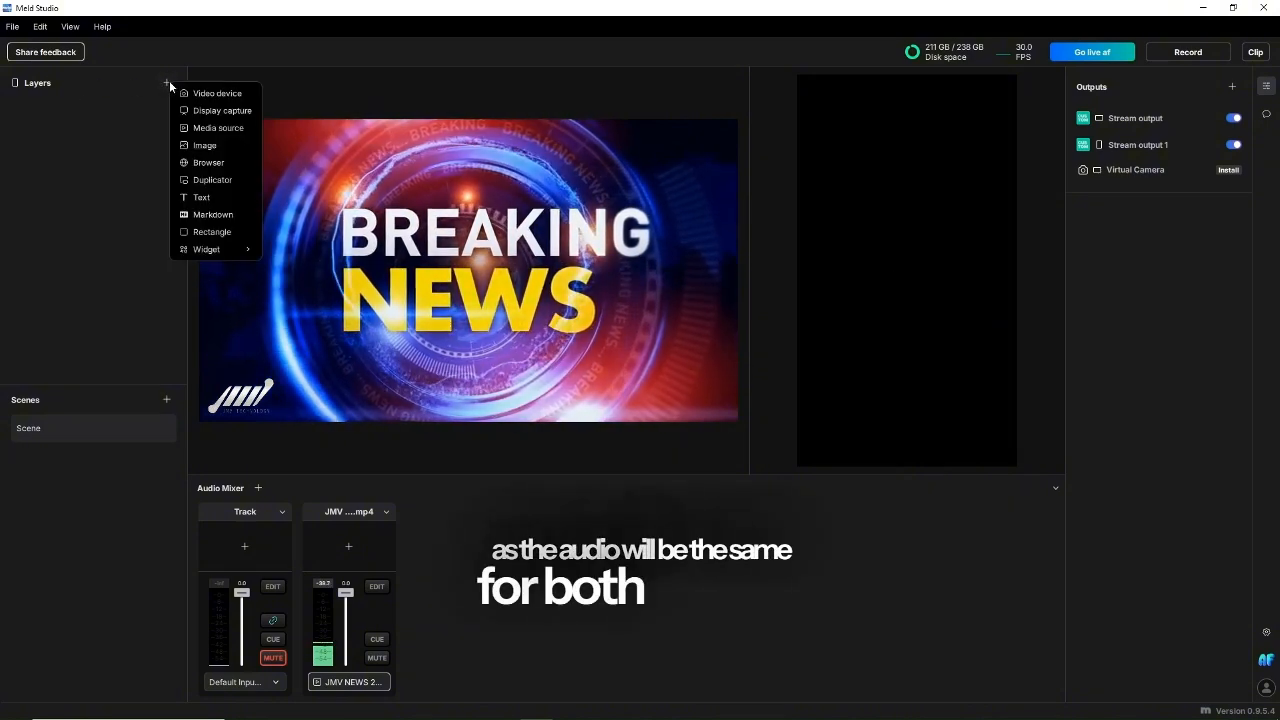
left_click(215, 128)
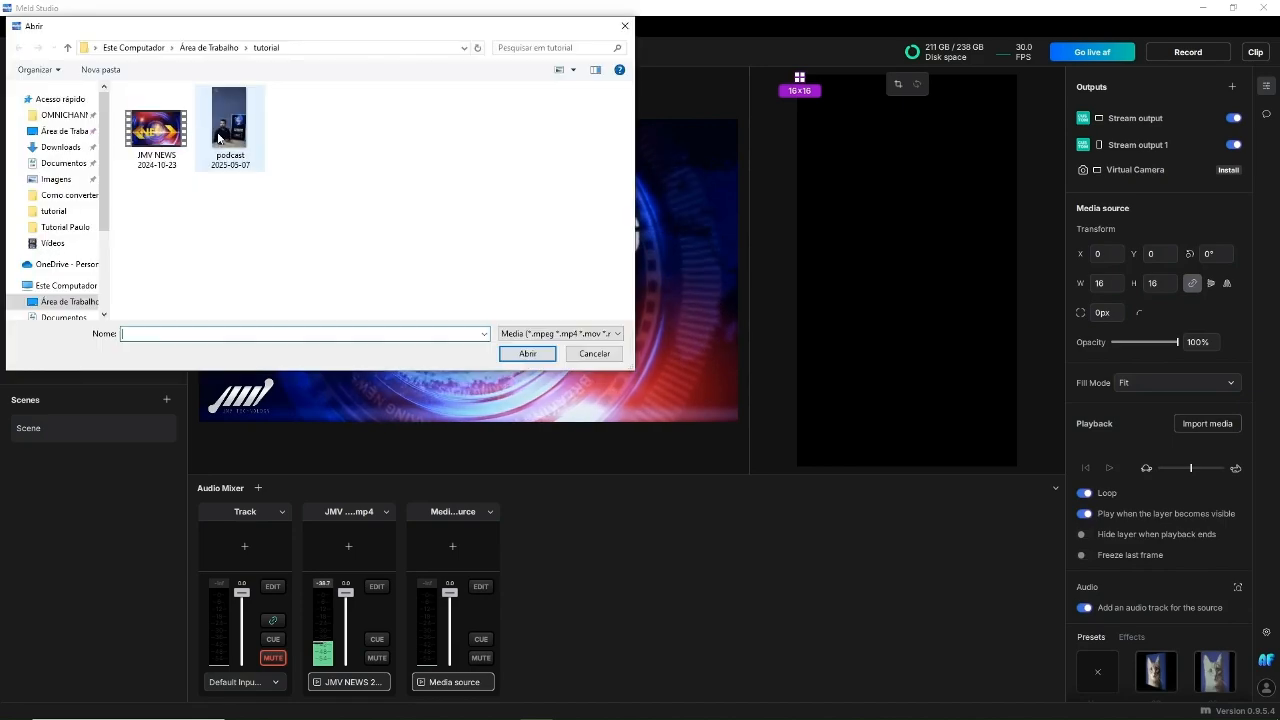
left_click(160, 140)
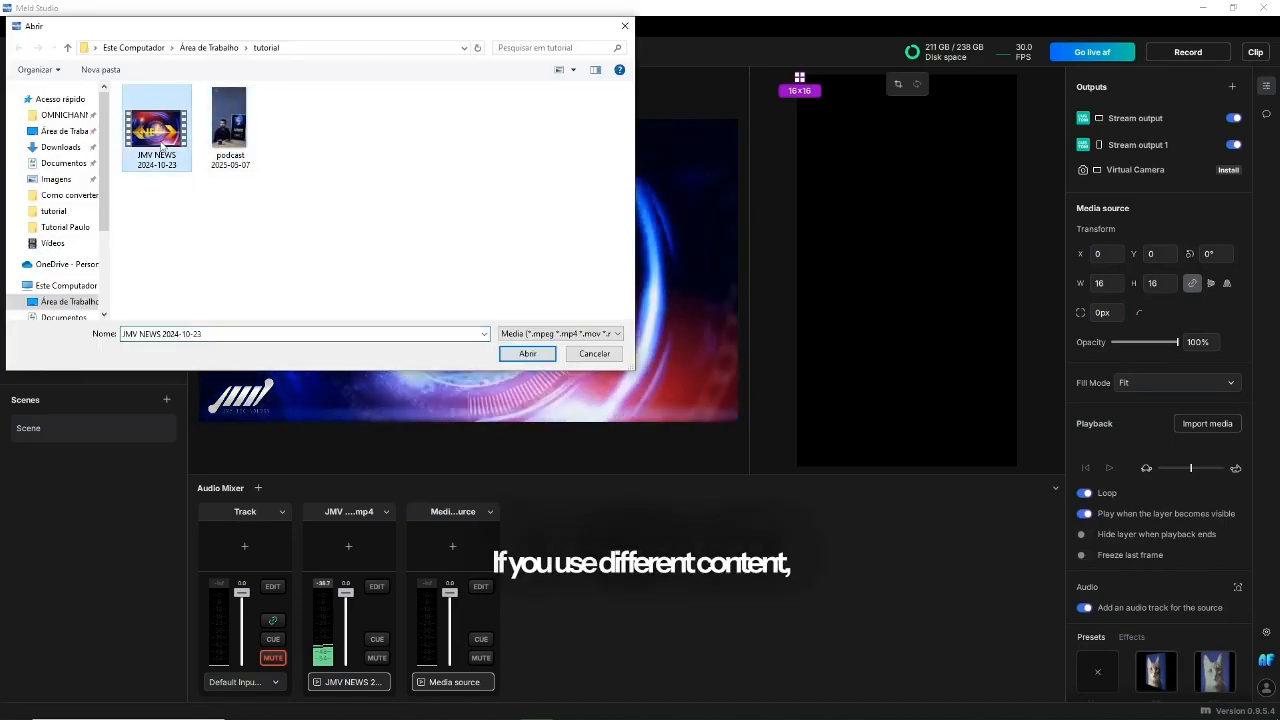
double_click(161, 146)
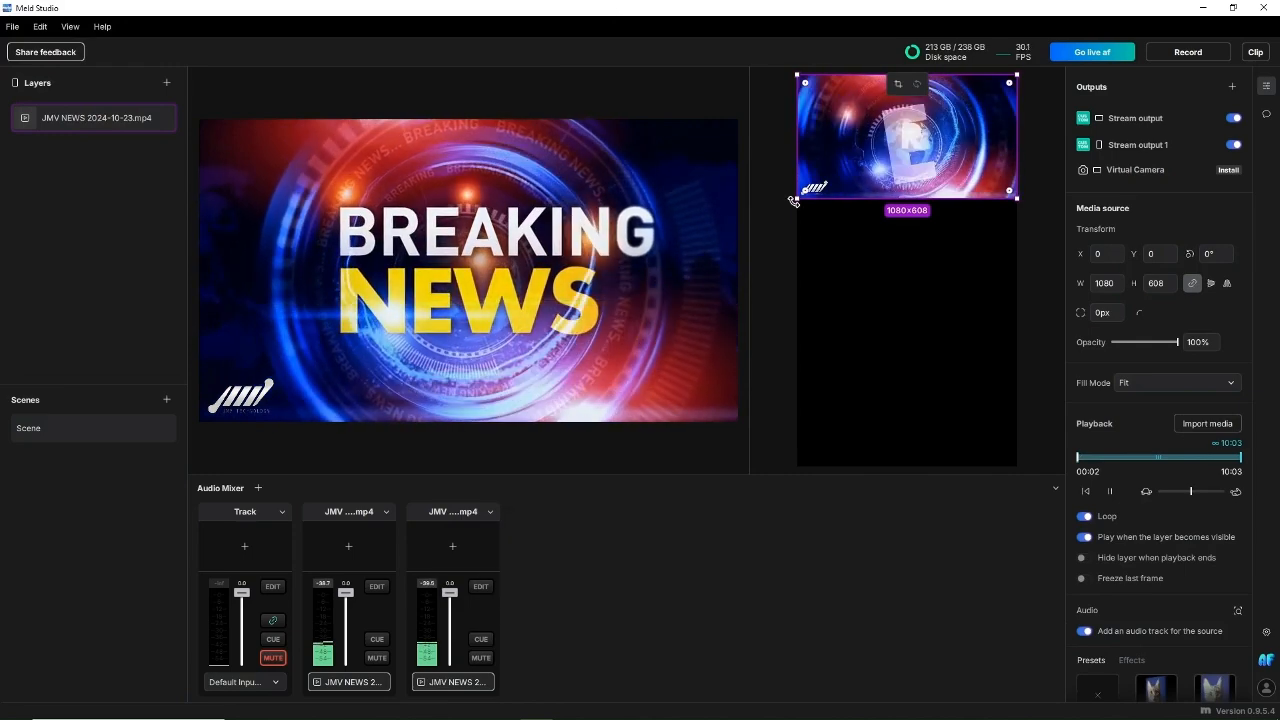
Step: Enlarge the vertical canvas video to about 1776 × 1990 at about X -327, Y 0, and go live on both outputs
left_click_drag(793, 201, 646, 488)
left_click_drag(825, 346, 900, 340)
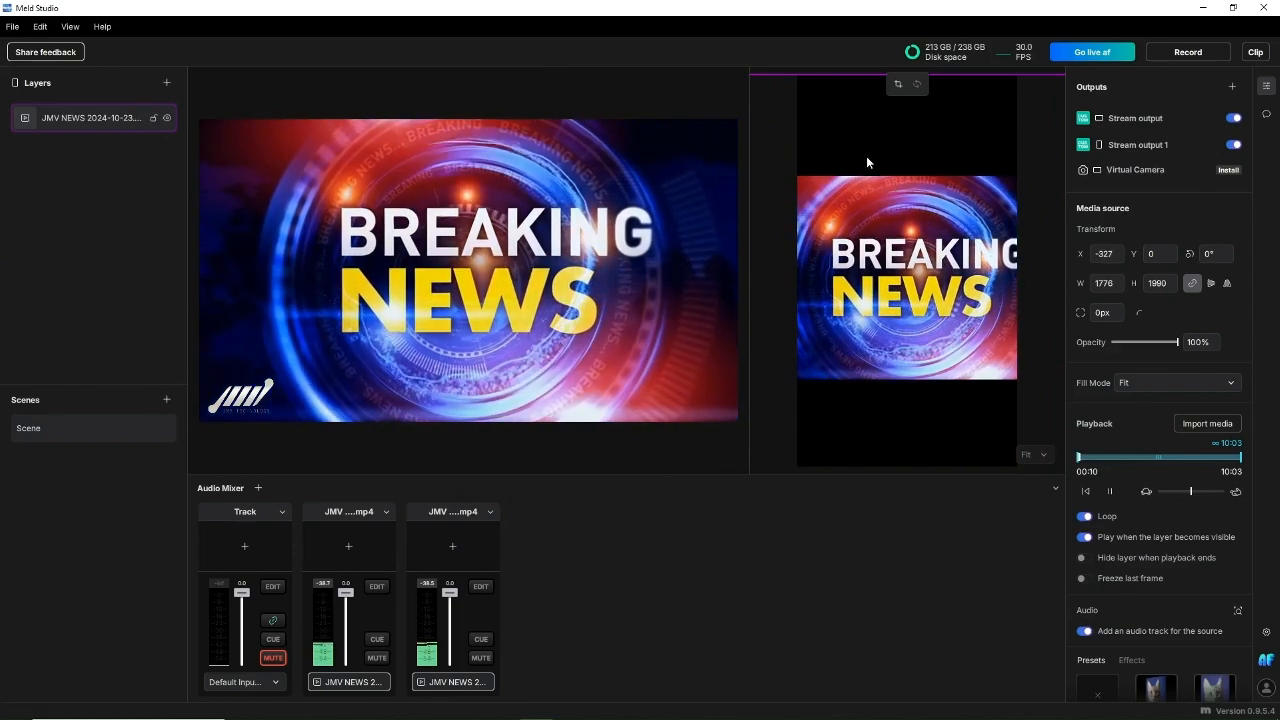
left_click(1108, 53)
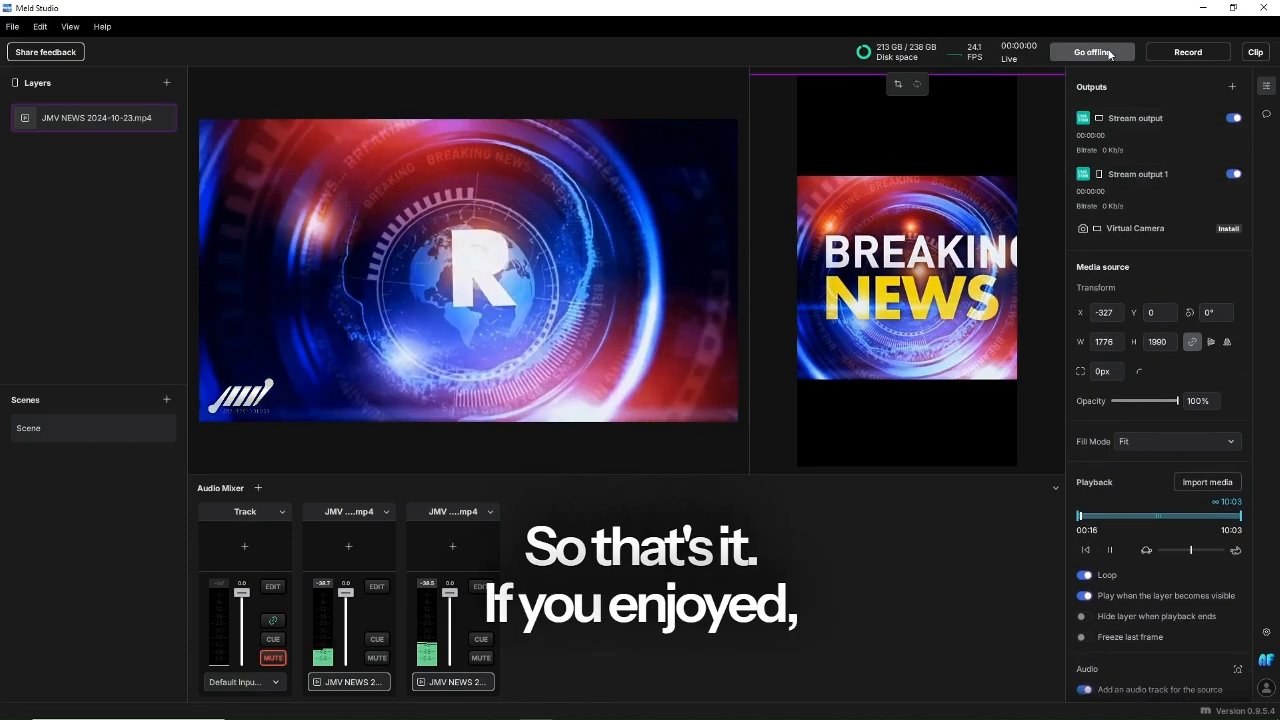